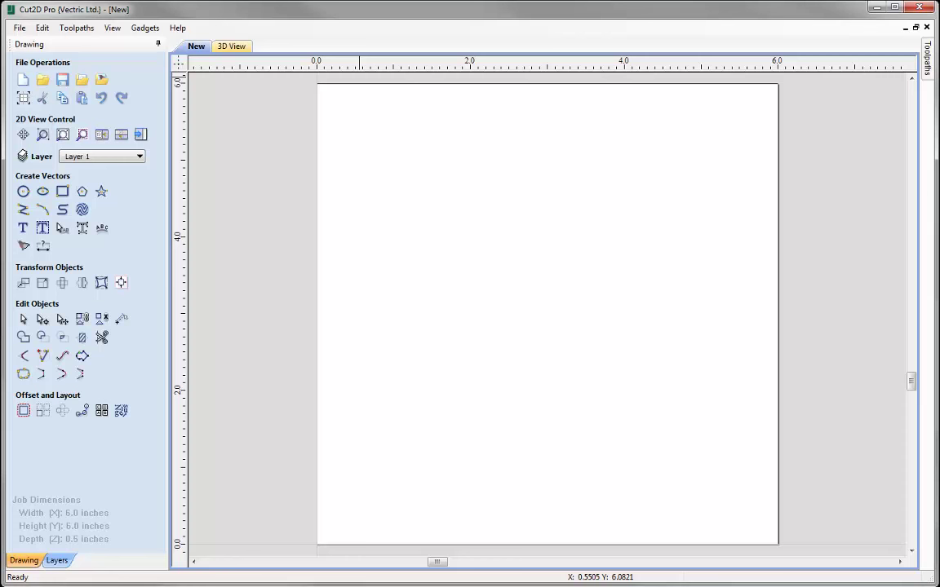
Step: Import the Shield.PNG image into the 2D view and start a bitmap trace of it
{"action": "left_click", "coordinate": [101, 80]}
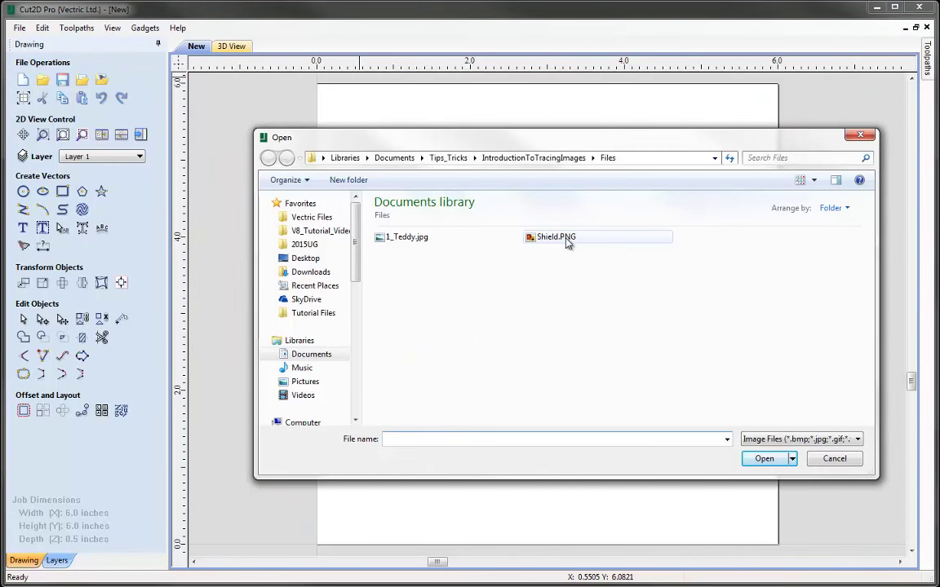
{"action": "left_click", "coordinate": [568, 238]}
{"action": "left_click", "coordinate": [763, 459]}
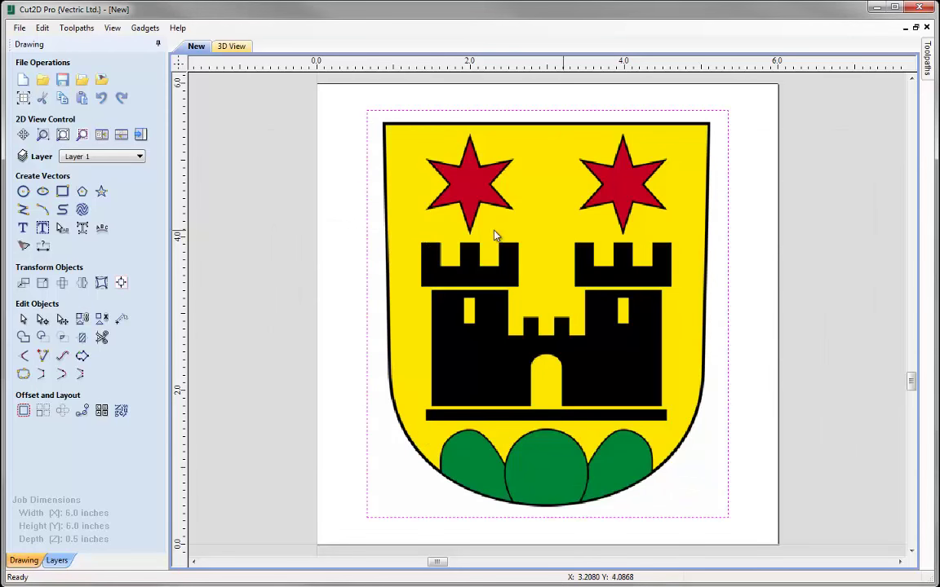
{"action": "left_click", "coordinate": [23, 247]}
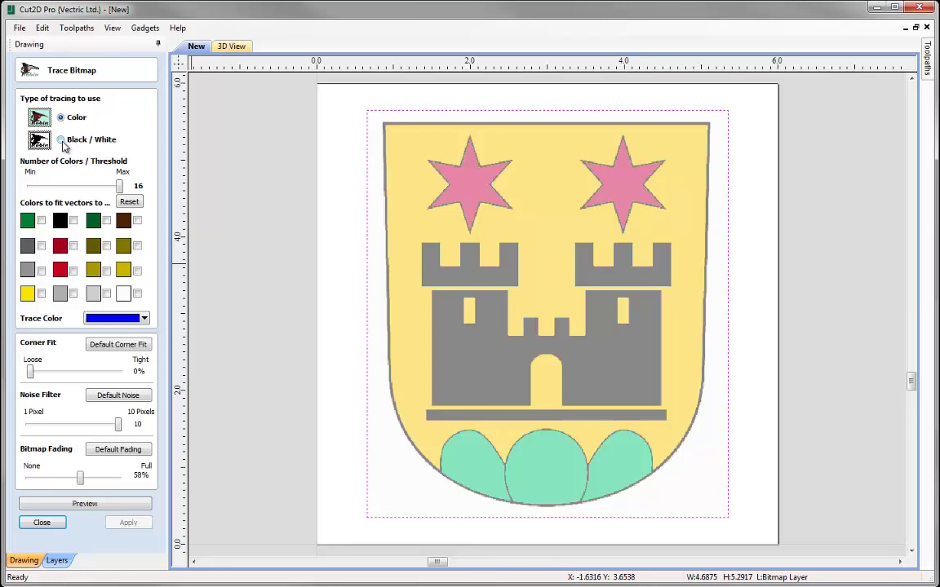
Step: Compare the shield's appearance in Black / White and Color tracing modes, finishing with Color selected
{"action": "left_click", "coordinate": [61, 140]}
{"action": "left_click", "coordinate": [61, 119]}
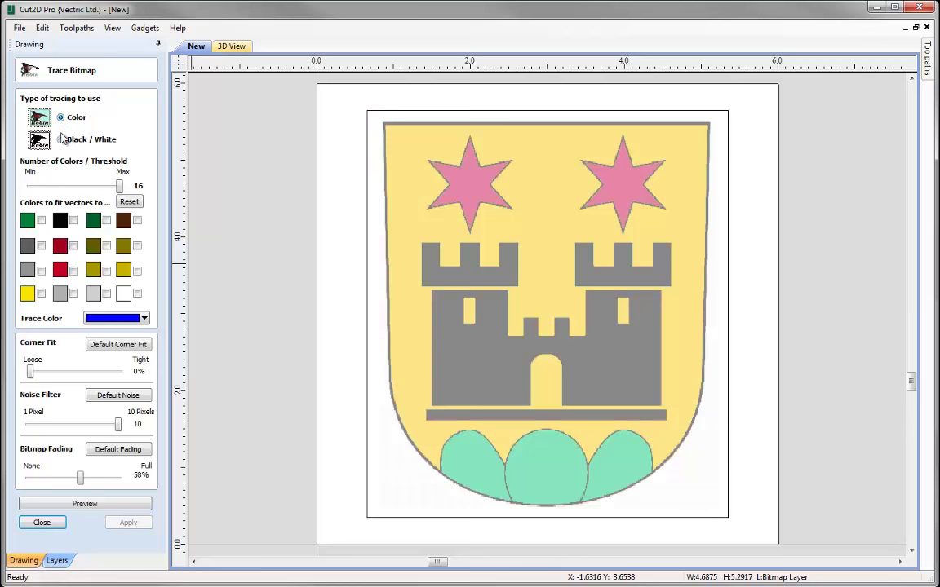
{"action": "left_click", "coordinate": [61, 141]}
{"action": "left_click", "coordinate": [61, 118]}
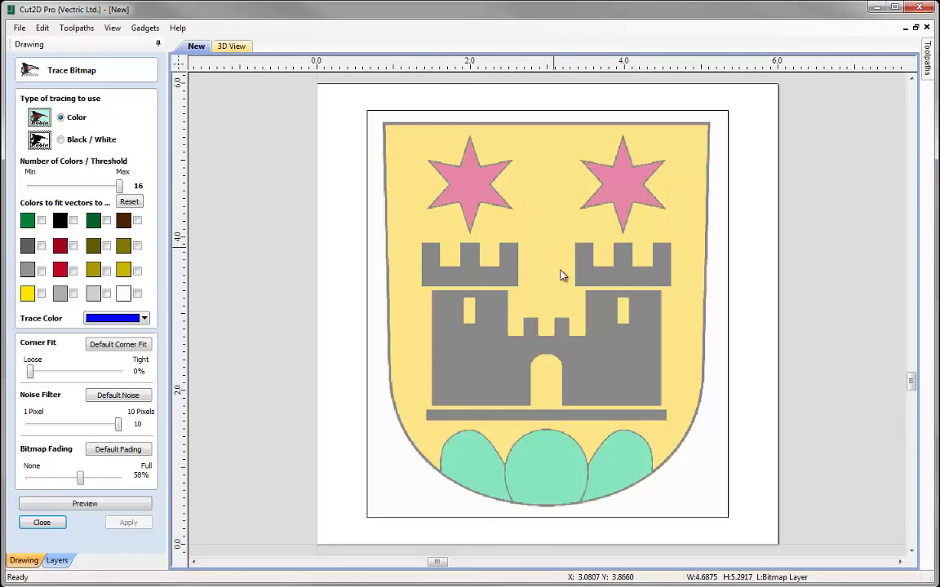
{"action": "left_click", "coordinate": [62, 140]}
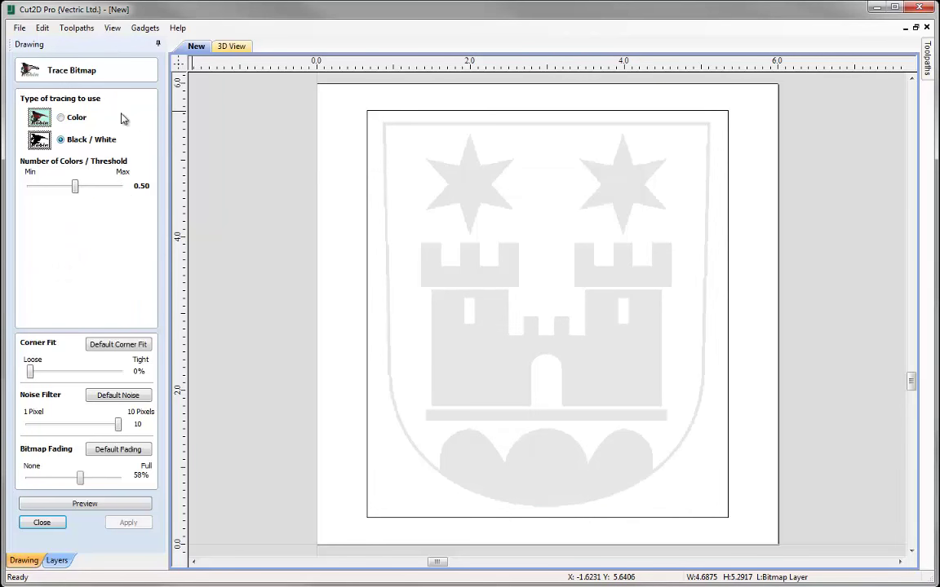
{"action": "left_click", "coordinate": [76, 119]}
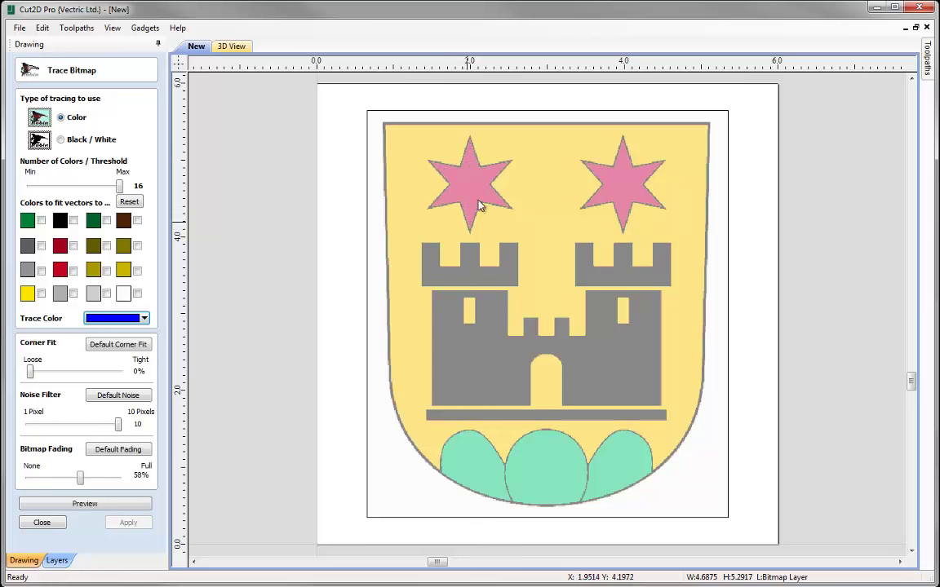
Step: Fit vectors to the two red shades of the stars, try green as the trace color before returning to blue, and preview the trace
{"action": "left_click", "coordinate": [73, 247]}
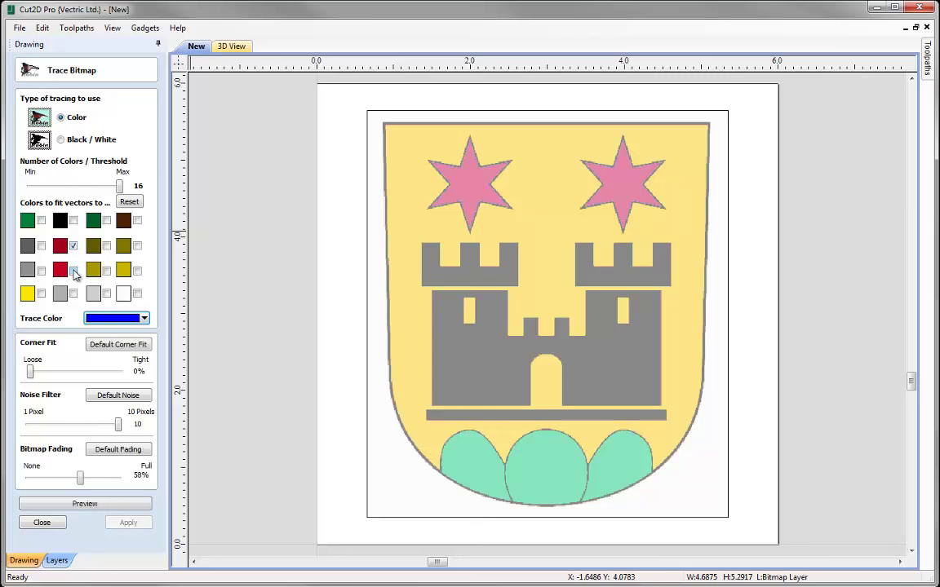
{"action": "left_click", "coordinate": [73, 271]}
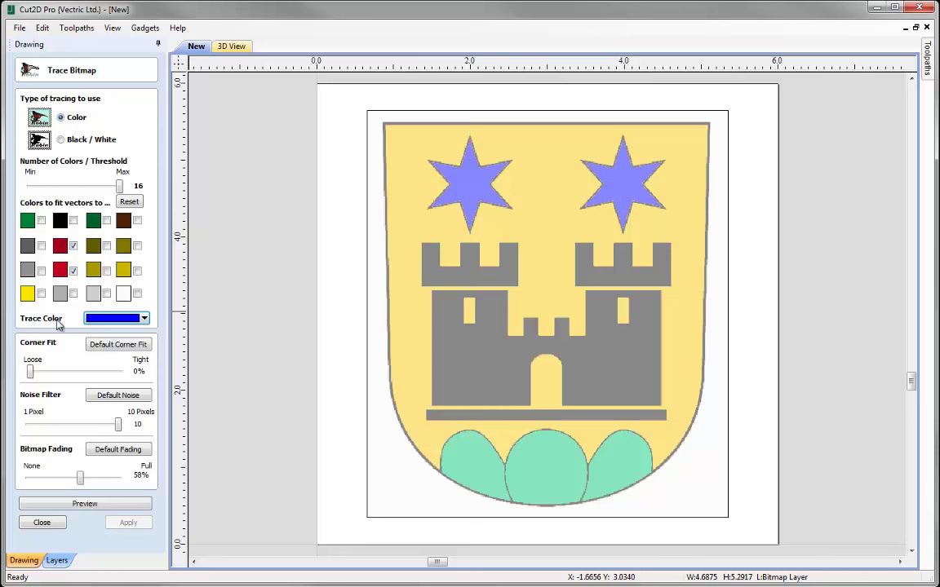
{"action": "left_click", "coordinate": [111, 318]}
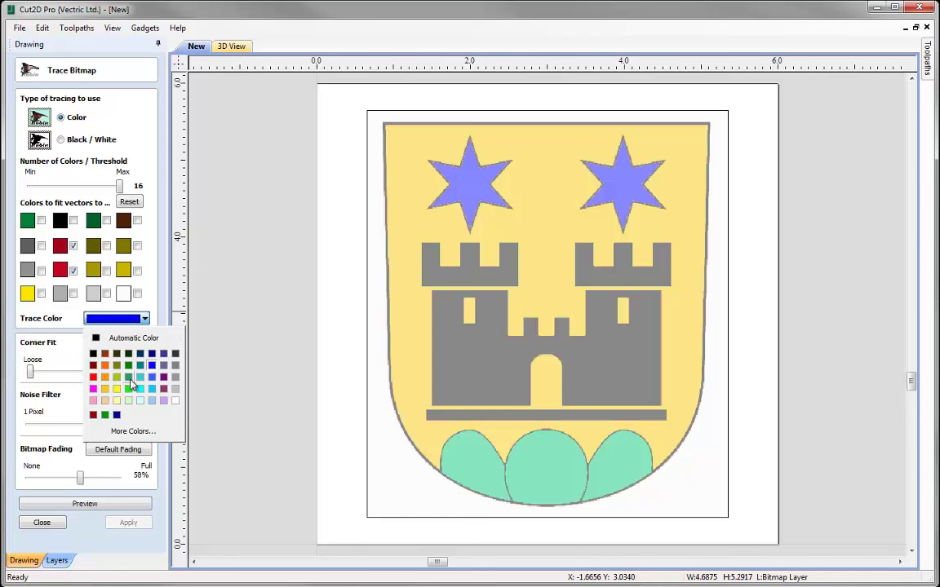
{"action": "left_click", "coordinate": [128, 365]}
{"action": "left_click", "coordinate": [116, 318]}
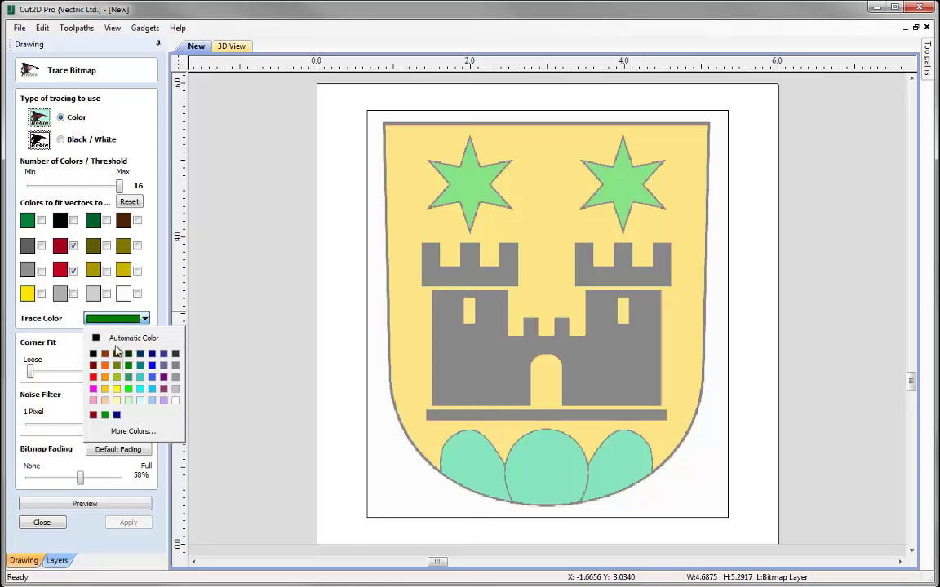
{"action": "left_click", "coordinate": [152, 365]}
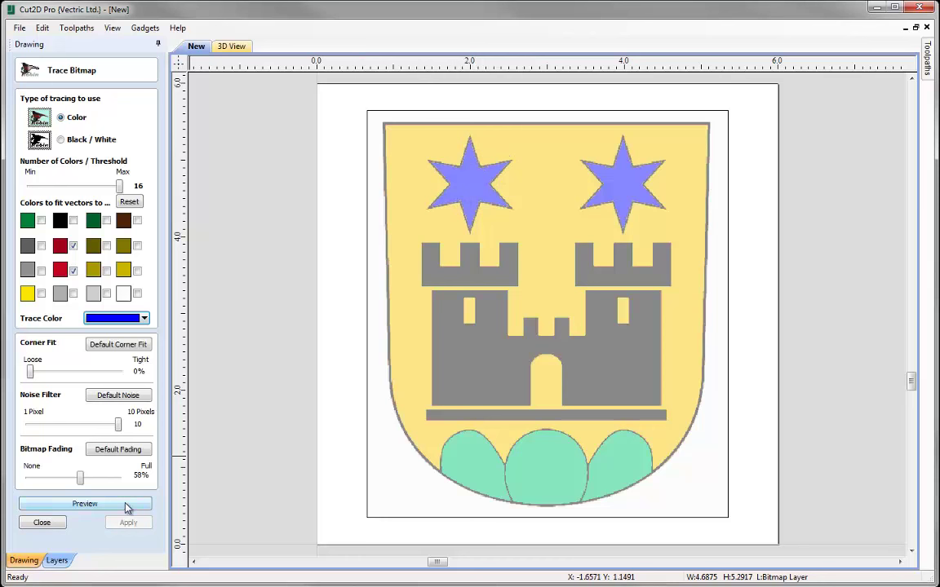
{"action": "left_click", "coordinate": [85, 504]}
{"action": "scroll", "coordinate": [503, 185], "scroll_direction": "up", "scroll_amount": 2}
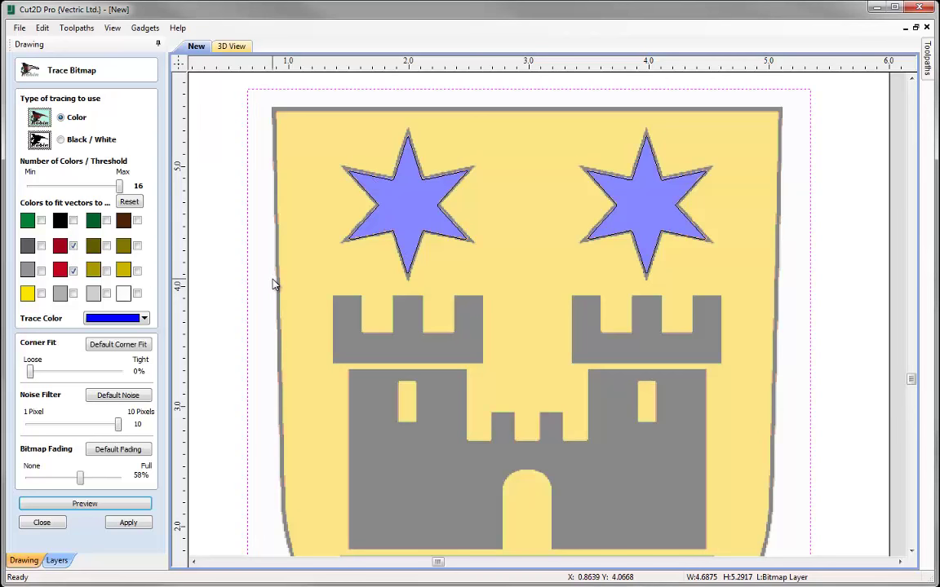
Step: Try previewing the trace with black added to the selected colors, and restore the preview with only the two reds
{"action": "left_click", "coordinate": [73, 220]}
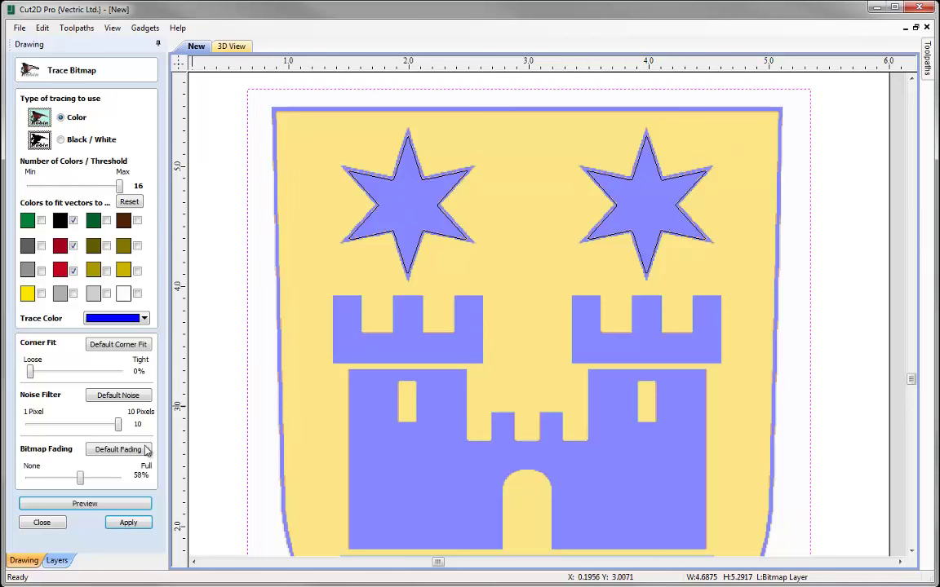
{"action": "left_click", "coordinate": [96, 506]}
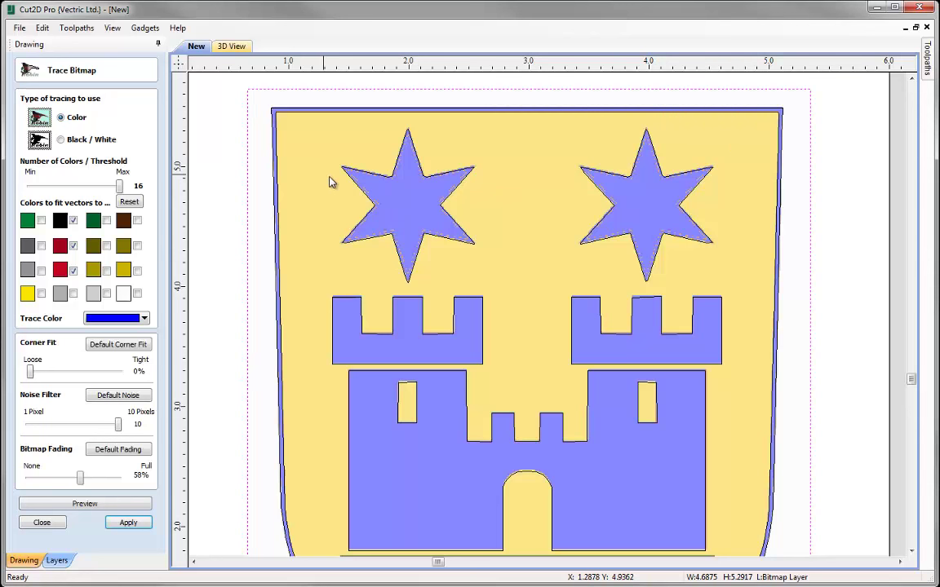
{"action": "left_click", "coordinate": [73, 221]}
{"action": "left_click", "coordinate": [84, 504]}
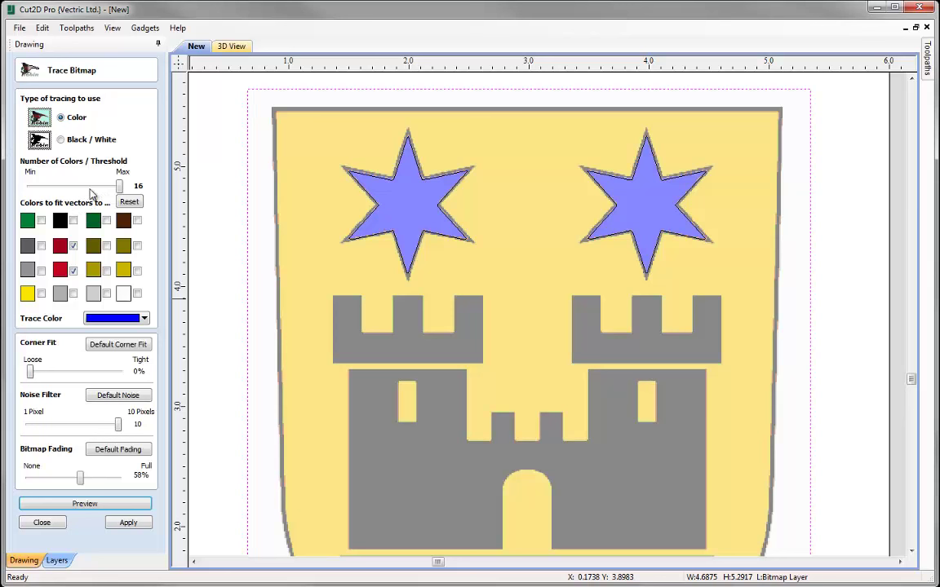
Step: Reduce the number of trace colors to 2, fit vectors to the dark green shade and preview the whole shield's trace
{"action": "left_click_drag", "start_coordinate": [111, 189], "coordinate": [81, 187]}
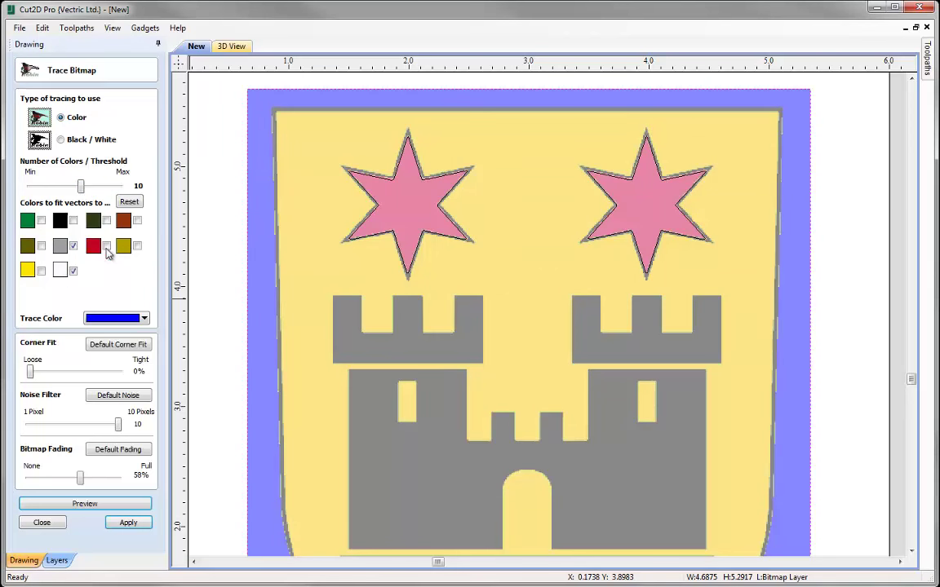
{"action": "left_click_drag", "start_coordinate": [80, 190], "coordinate": [52, 193]}
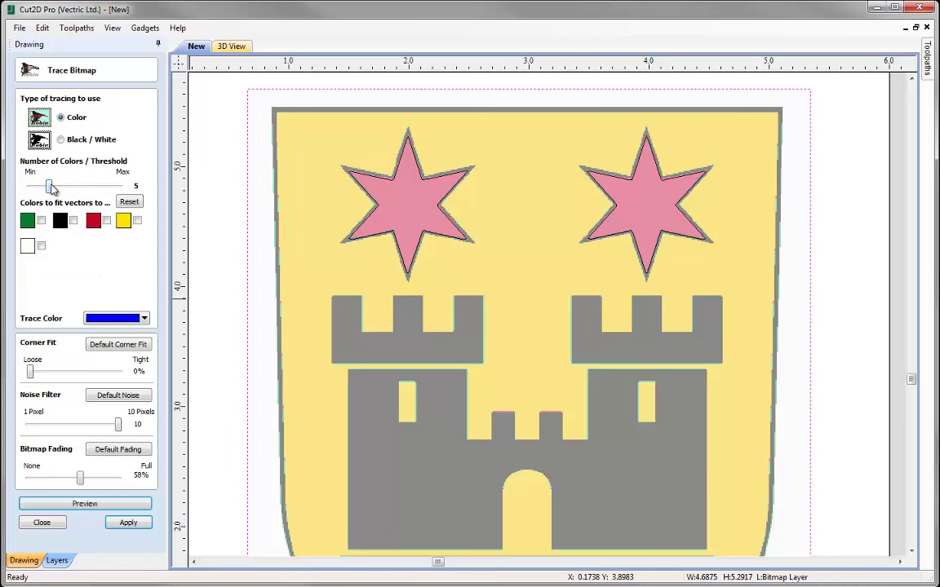
{"action": "left_click_drag", "start_coordinate": [50, 187], "coordinate": [30, 187]}
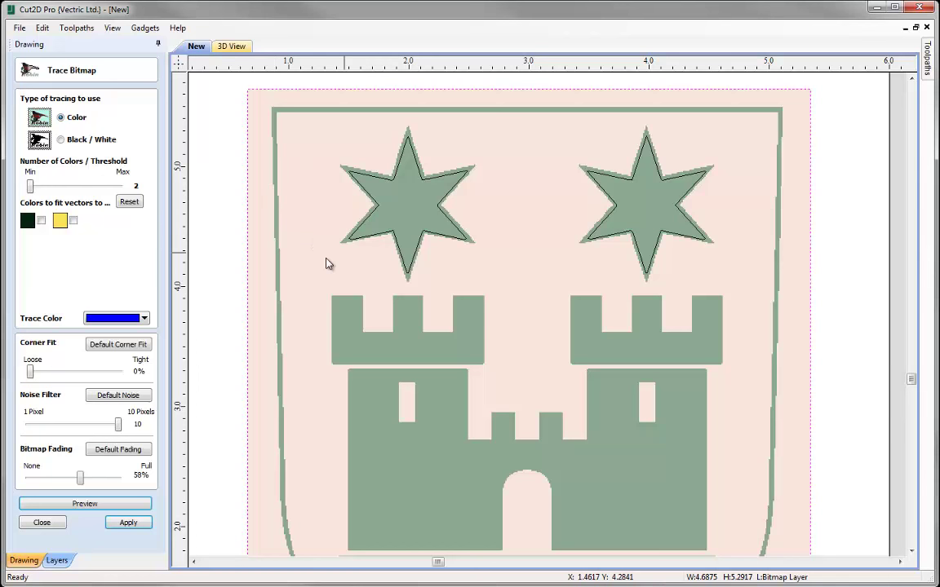
{"action": "left_click", "coordinate": [42, 220]}
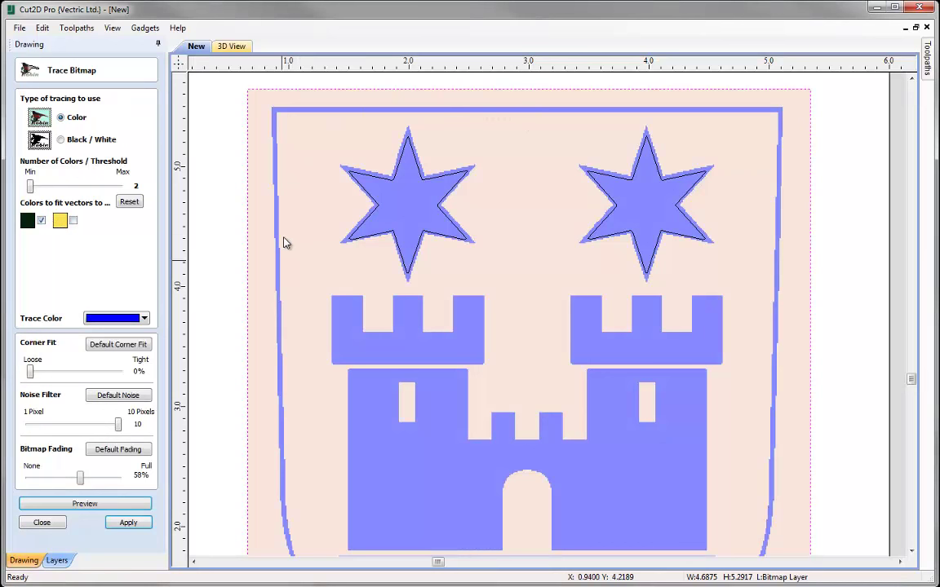
{"action": "scroll", "coordinate": [285, 242], "scroll_direction": "down", "scroll_amount": 2}
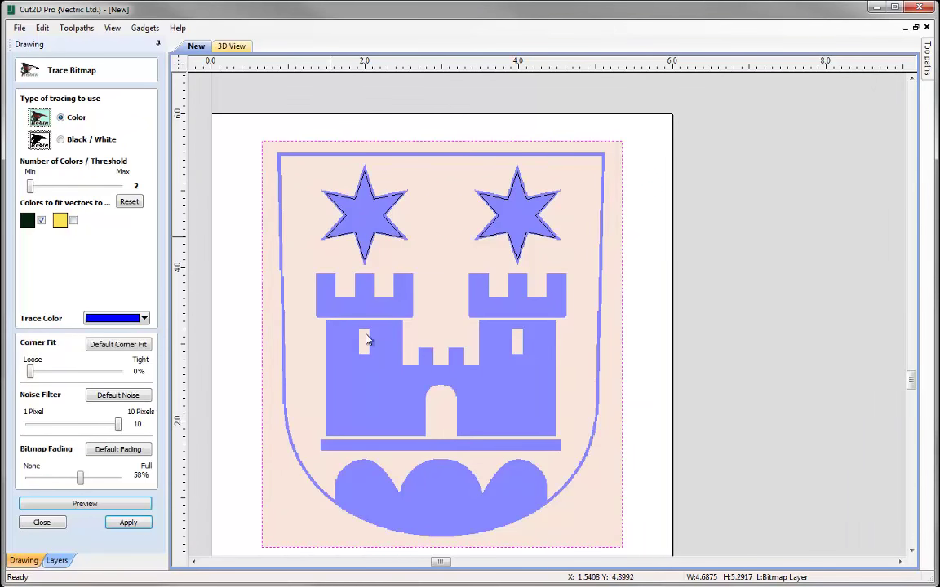
{"action": "left_click", "coordinate": [85, 503]}
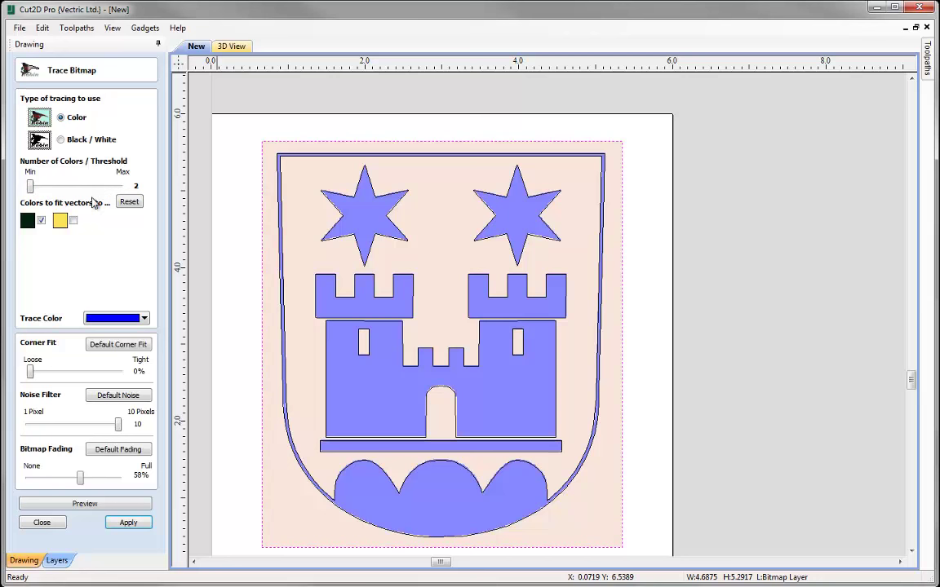
Step: Preview the shield's trace in Black / White mode with a threshold of 0.30 and close the tracing tool
{"action": "left_click", "coordinate": [63, 142]}
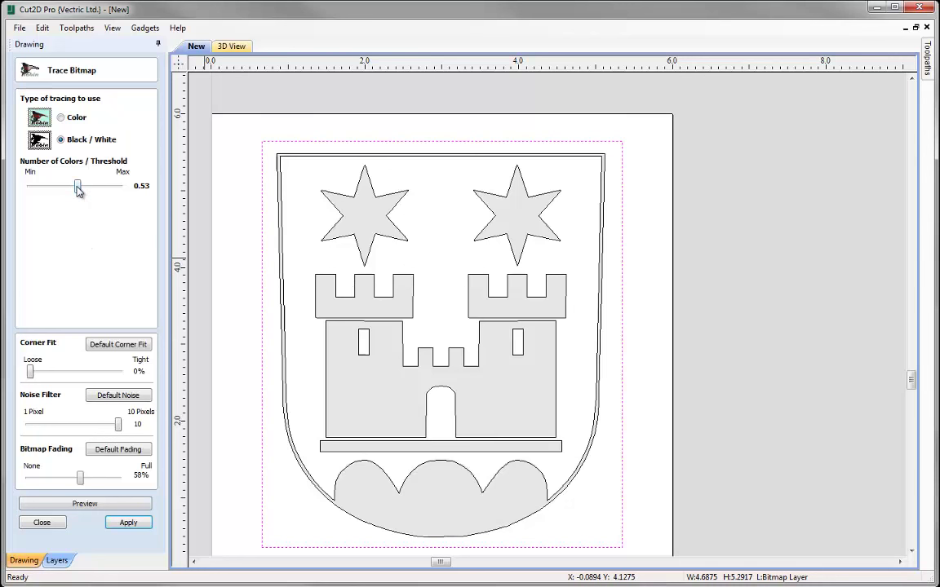
{"action": "mouse_move", "coordinate": [78, 188]}
{"action": "left_mouse_down"}
{"action": "mouse_move", "coordinate": [109, 190]}
{"action": "mouse_move", "coordinate": [56, 189]}
{"action": "left_mouse_up"}
{"action": "left_click", "coordinate": [100, 506]}
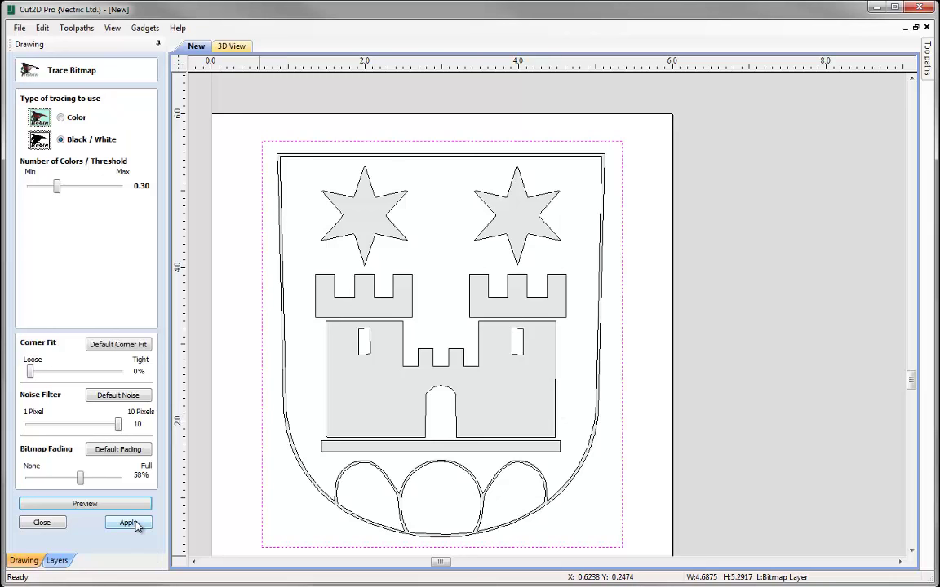
{"action": "left_click", "coordinate": [41, 522]}
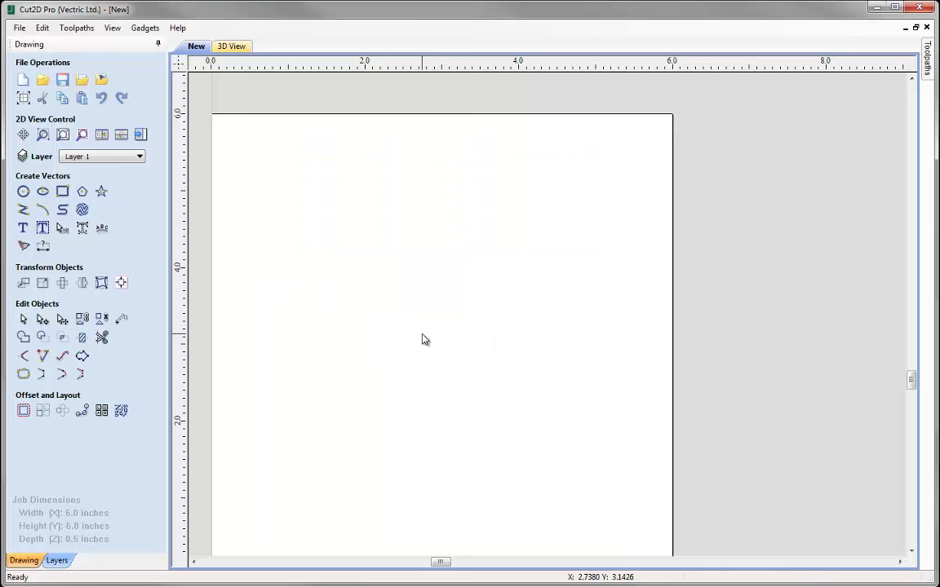
Step: Import the 1_Teddy.jpg image and enlarge it proportionally to about 5 x 5 inches
{"action": "left_click", "coordinate": [101, 79]}
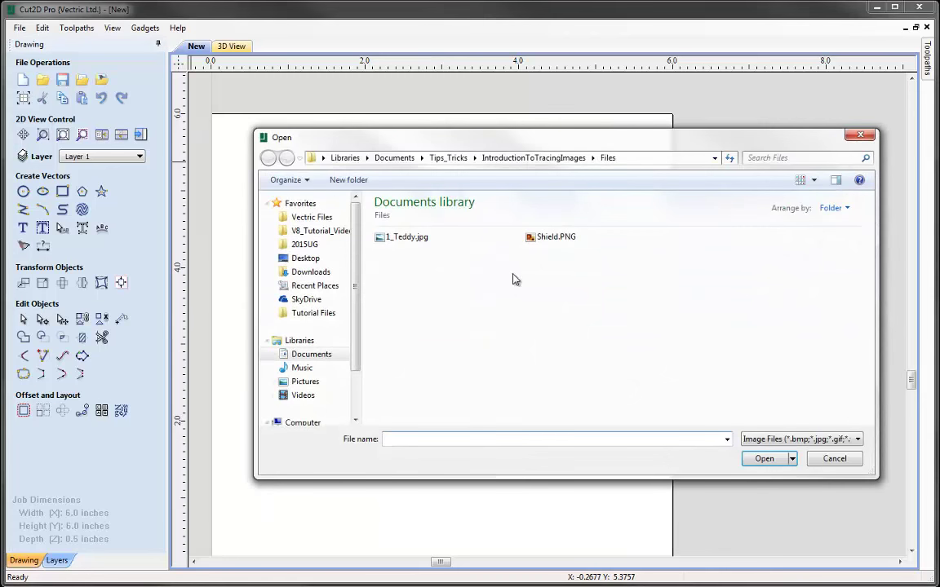
{"action": "double_click", "coordinate": [392, 243]}
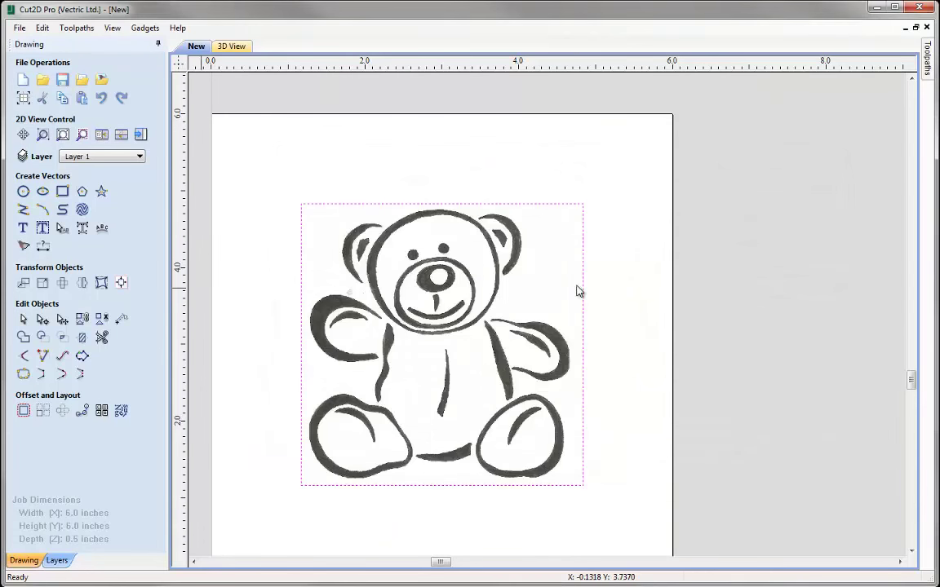
{"action": "left_click", "coordinate": [514, 269]}
{"action": "left_click_drag", "start_coordinate": [588, 200], "coordinate": [640, 146]}
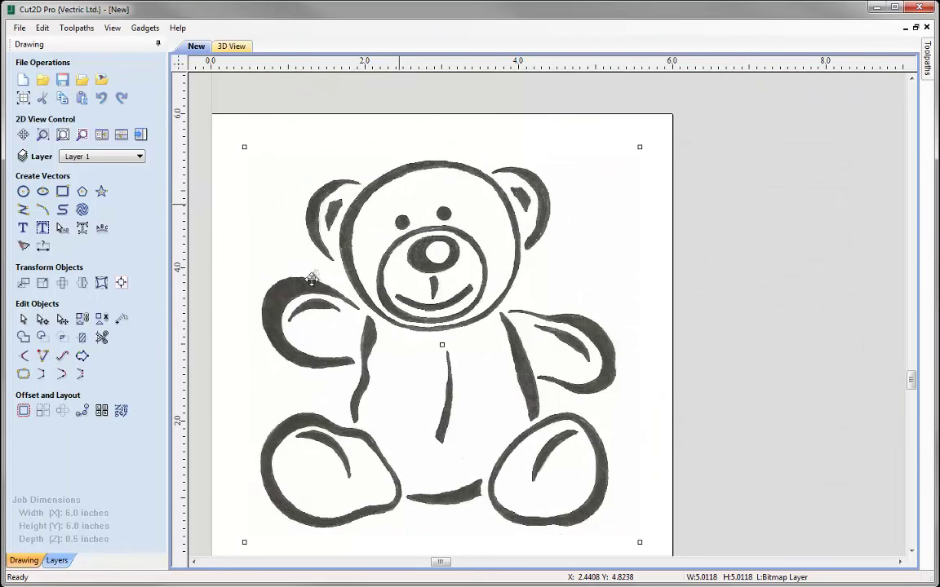
Step: Start a bitmap trace of the bear, try a Black / White threshold of 0.69, and switch the tracing type to Color
{"action": "left_click", "coordinate": [22, 247]}
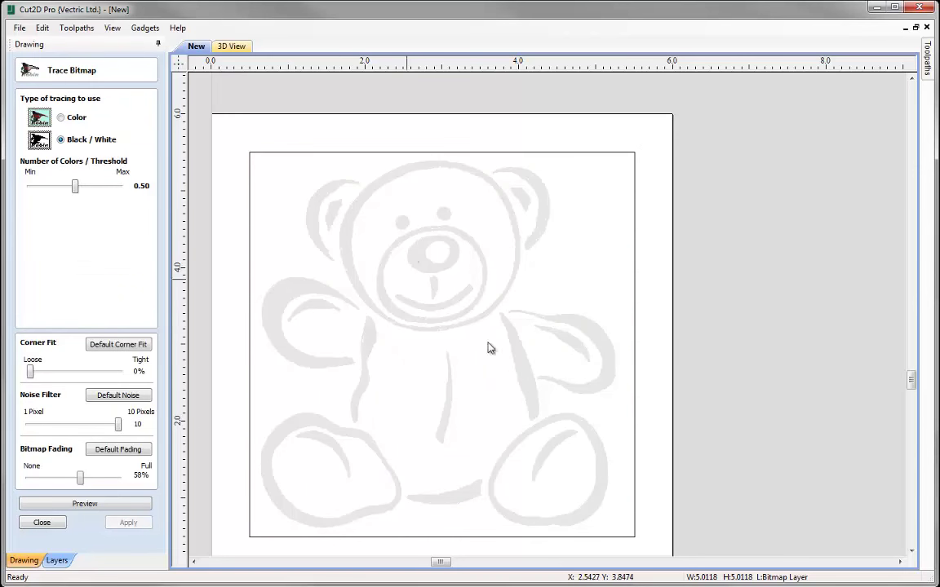
{"action": "mouse_move", "coordinate": [76, 186]}
{"action": "left_mouse_down"}
{"action": "mouse_move", "coordinate": [104, 188]}
{"action": "mouse_move", "coordinate": [56, 186]}
{"action": "mouse_move", "coordinate": [93, 188]}
{"action": "left_mouse_up"}
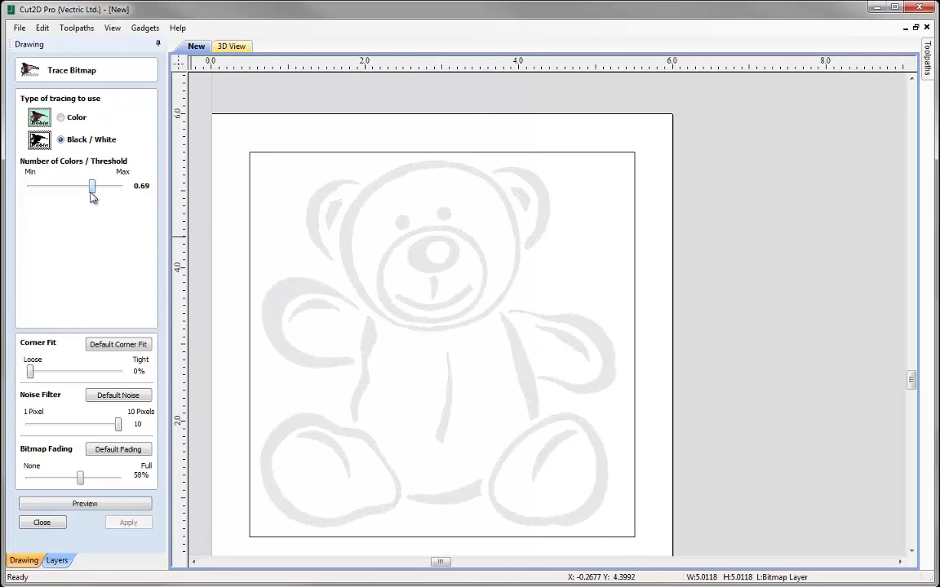
{"action": "left_click", "coordinate": [61, 118]}
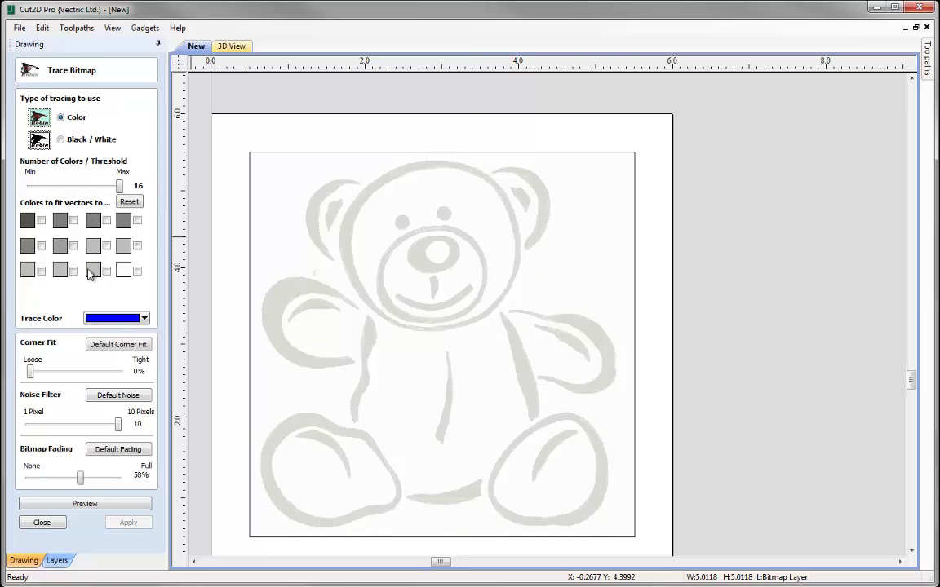
Step: Fit vectors to the first three dark gray shades of the bear, preview and apply the trace, and close the tracing tool
{"action": "left_click", "coordinate": [41, 220]}
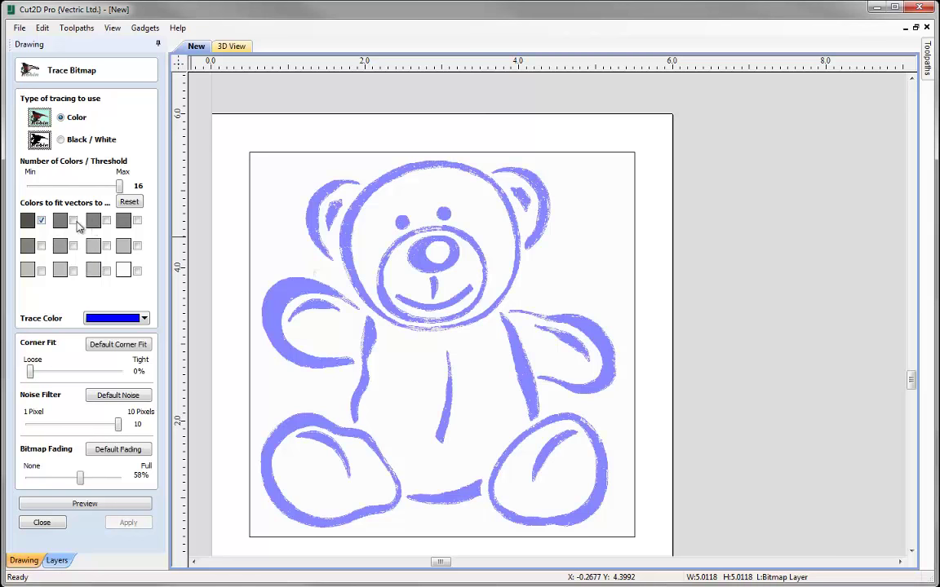
{"action": "left_click", "coordinate": [73, 220]}
{"action": "left_click", "coordinate": [107, 220]}
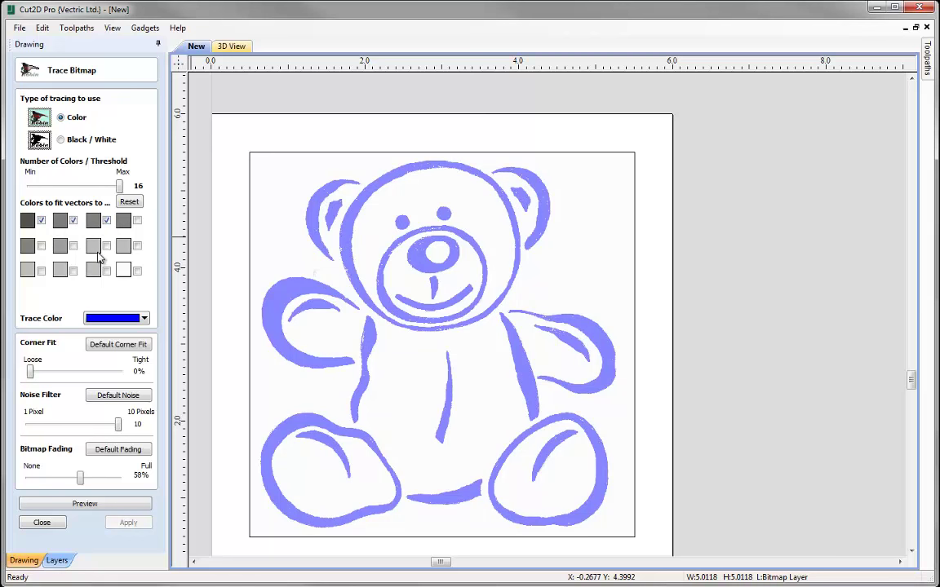
{"action": "left_click", "coordinate": [85, 504]}
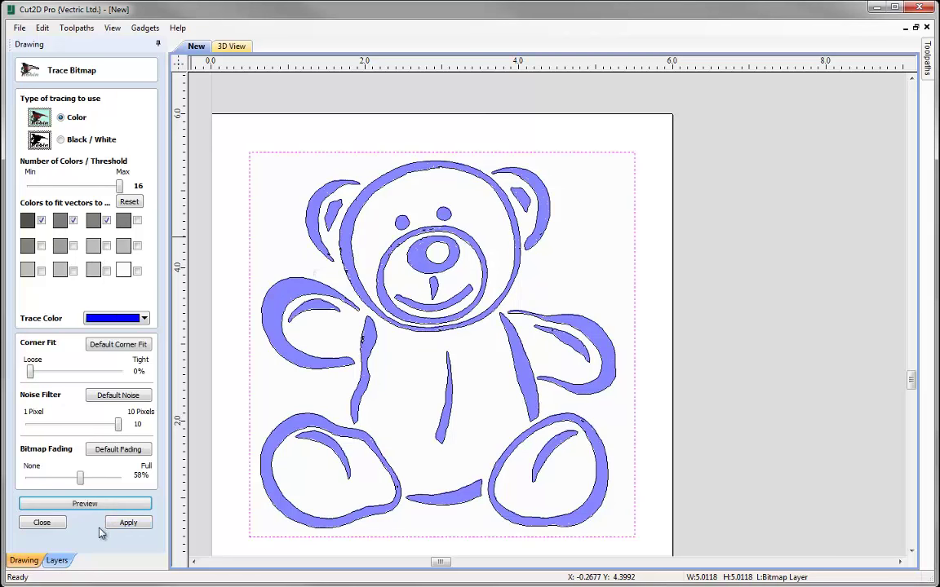
{"action": "left_click", "coordinate": [140, 523]}
{"action": "left_click", "coordinate": [33, 523]}
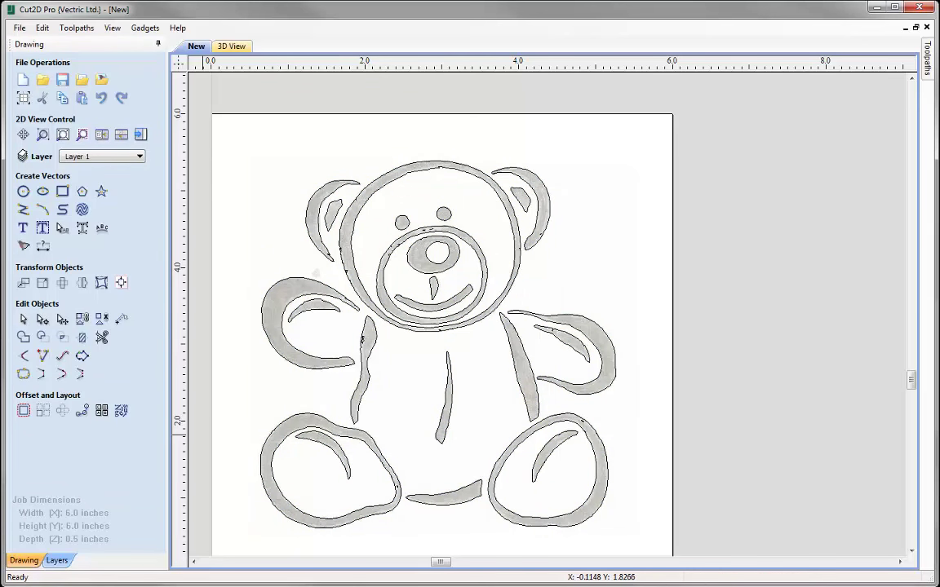
{"action": "scroll", "coordinate": [310, 269], "scroll_direction": "up", "scroll_amount": 2}
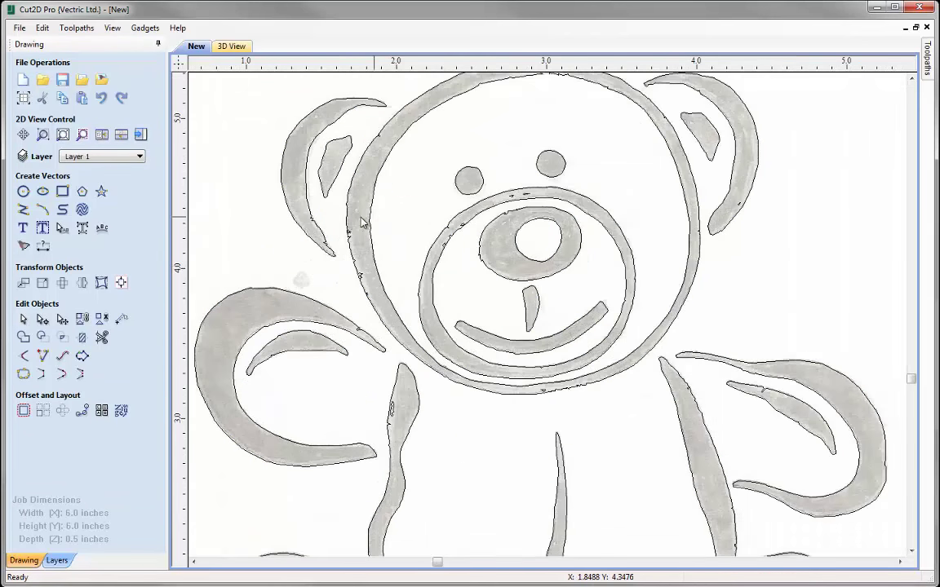